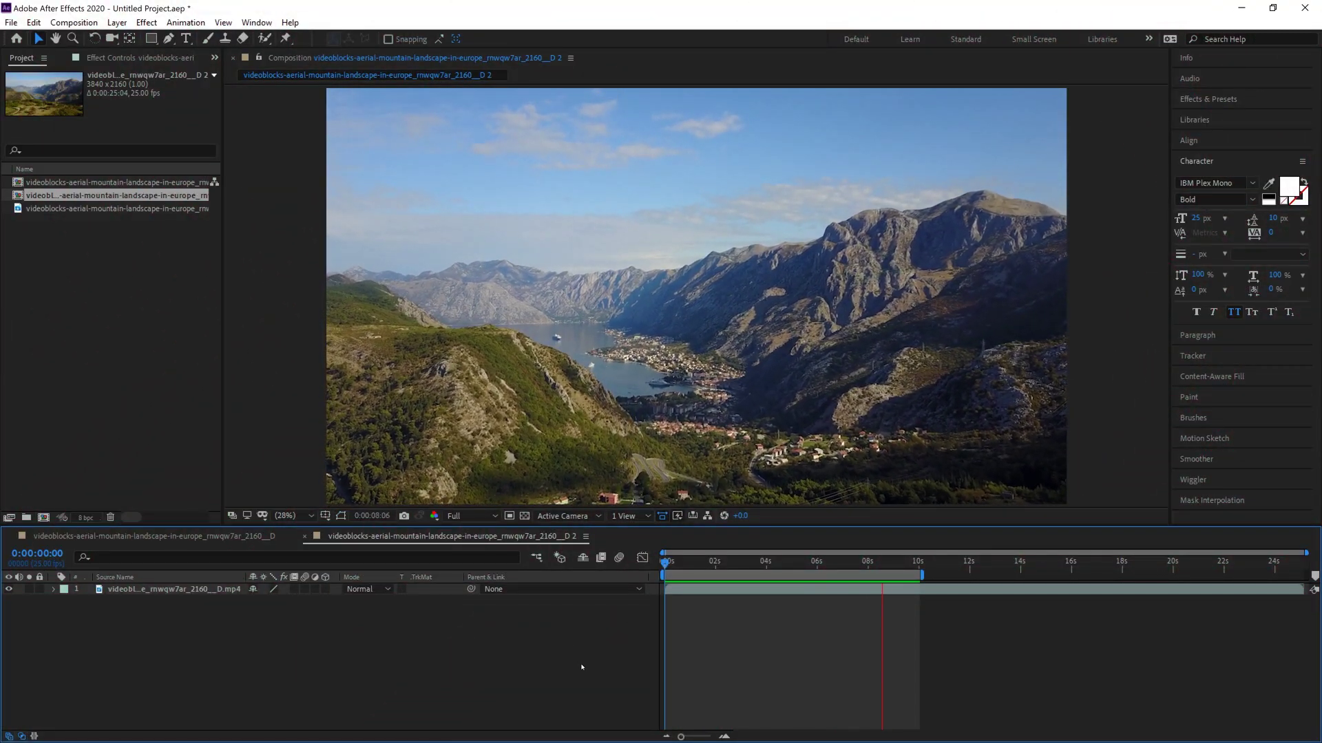
Stop playback and apply Track Camera (3D Camera Tracker) to the mountain footage layer.
key("space")
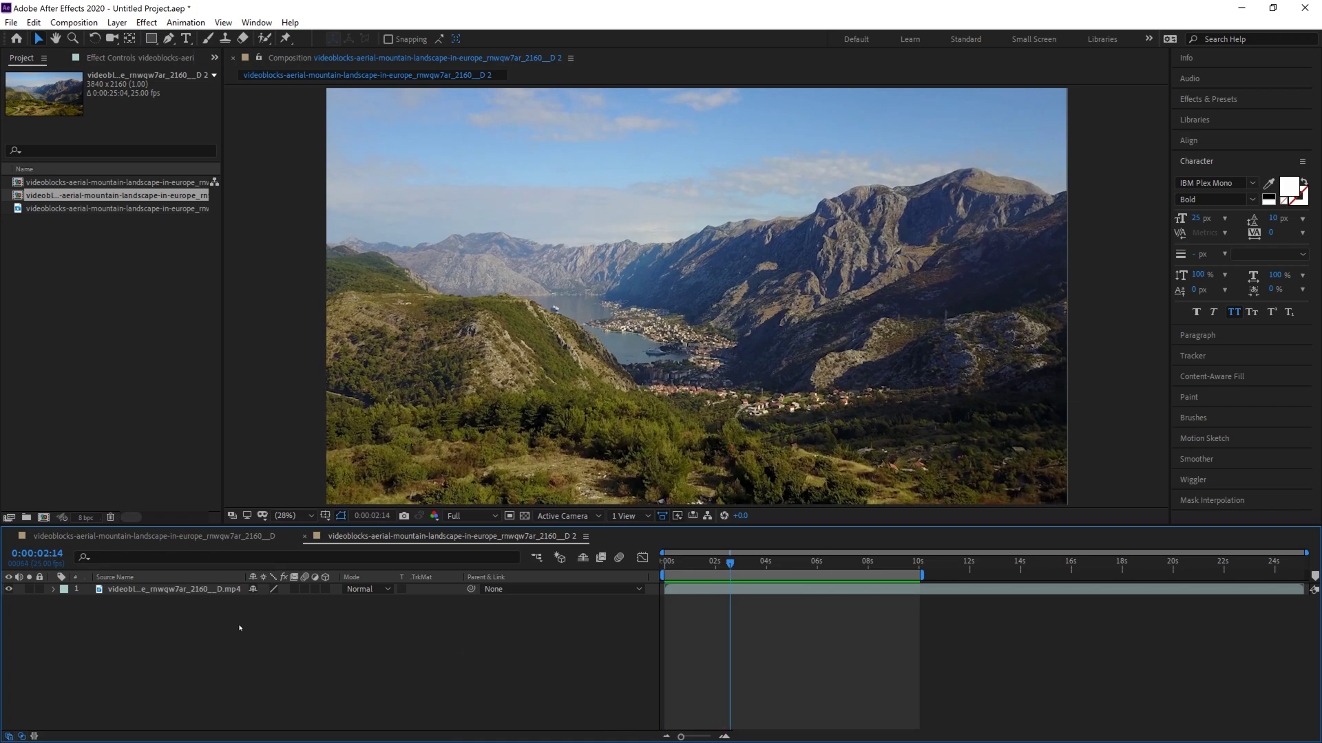
key("ctrl+a")
right_click(170, 595)
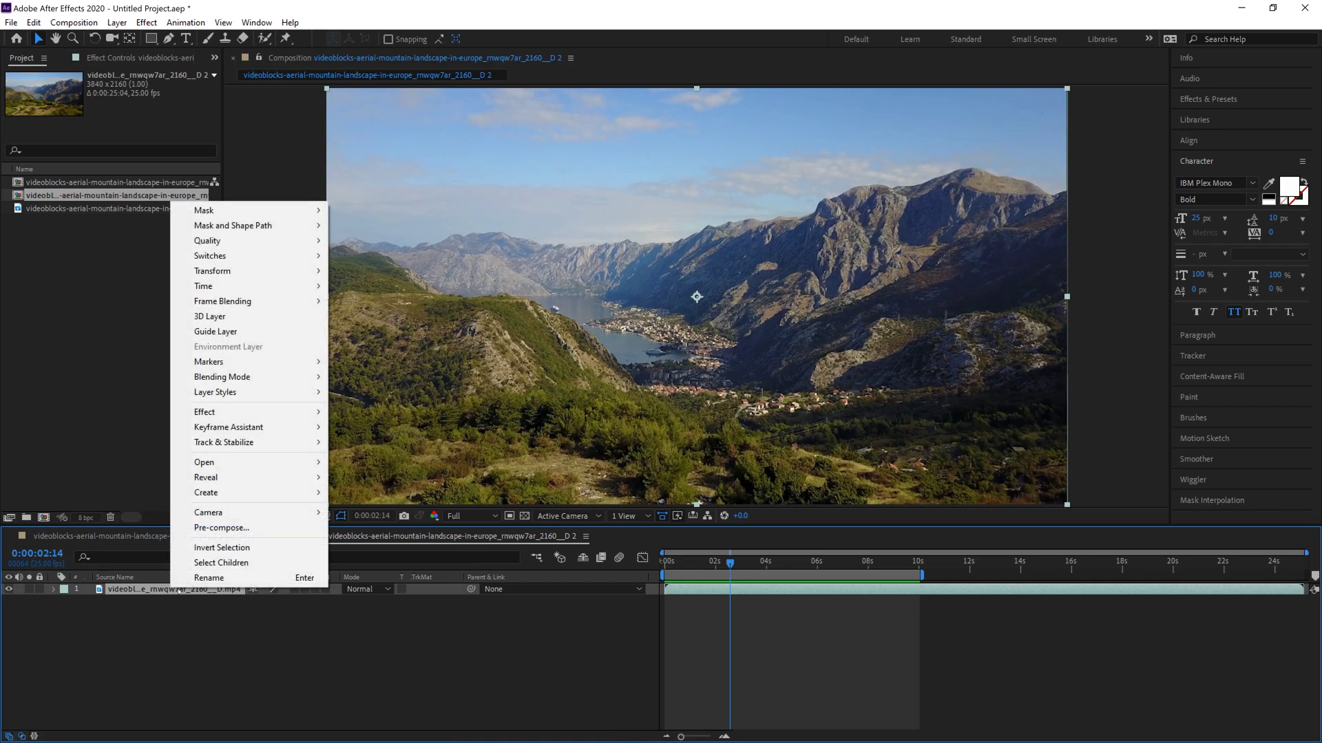
mouse_move(286, 442)
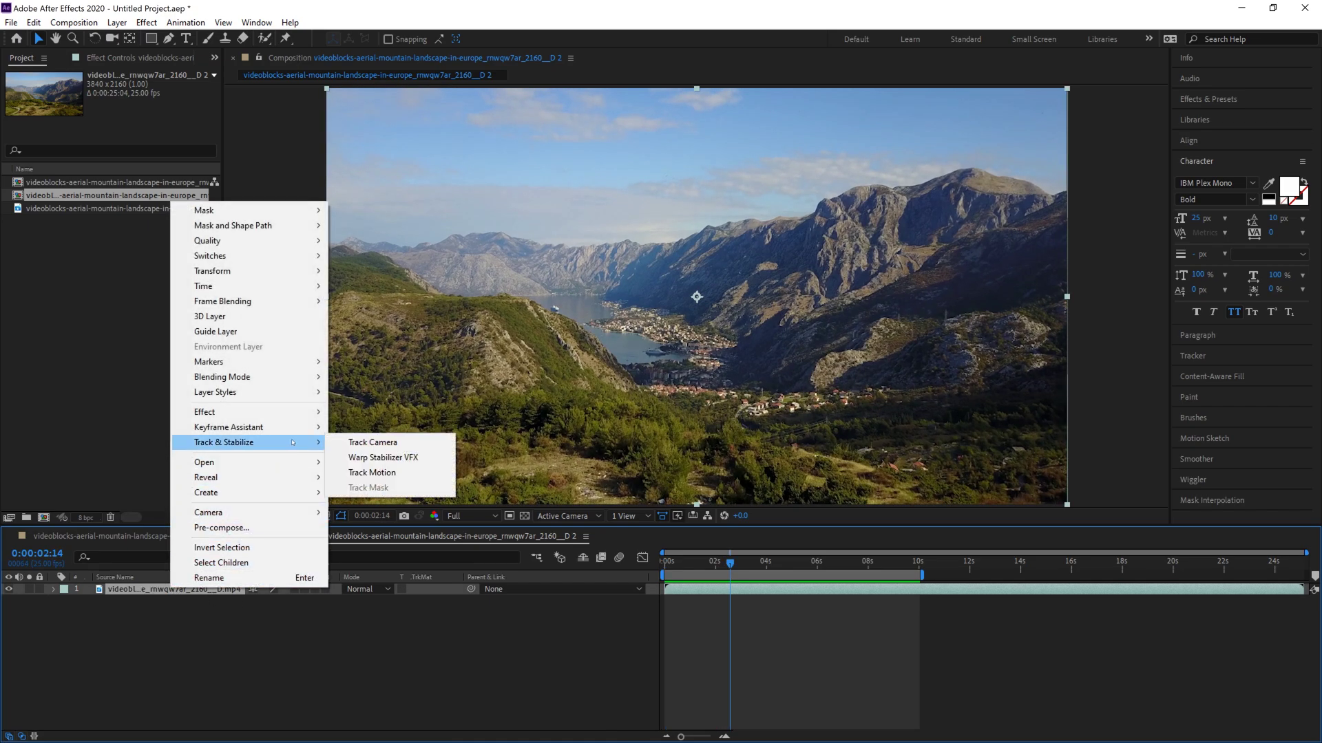
left_click(372, 443)
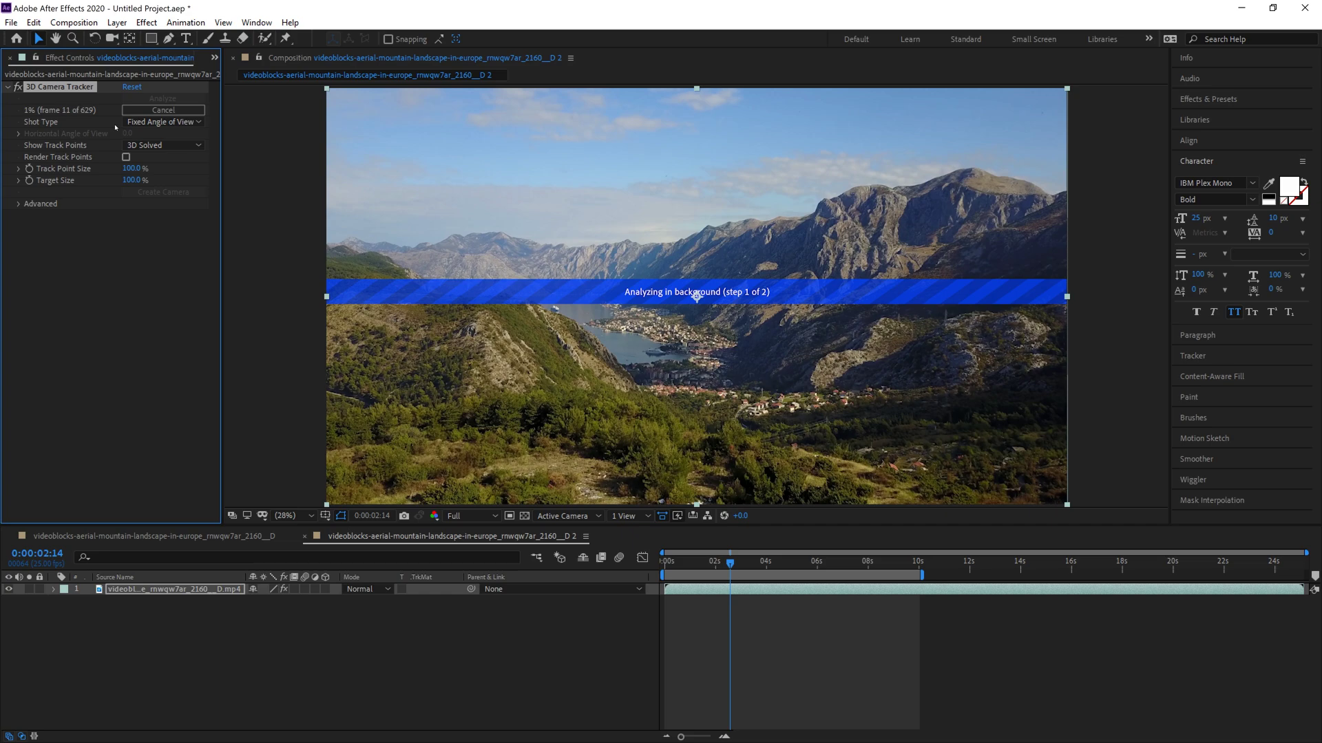
In the finished-track composition, show the 3D Camera Tracker's track points and enlarge them to about 210%.
left_click(151, 535)
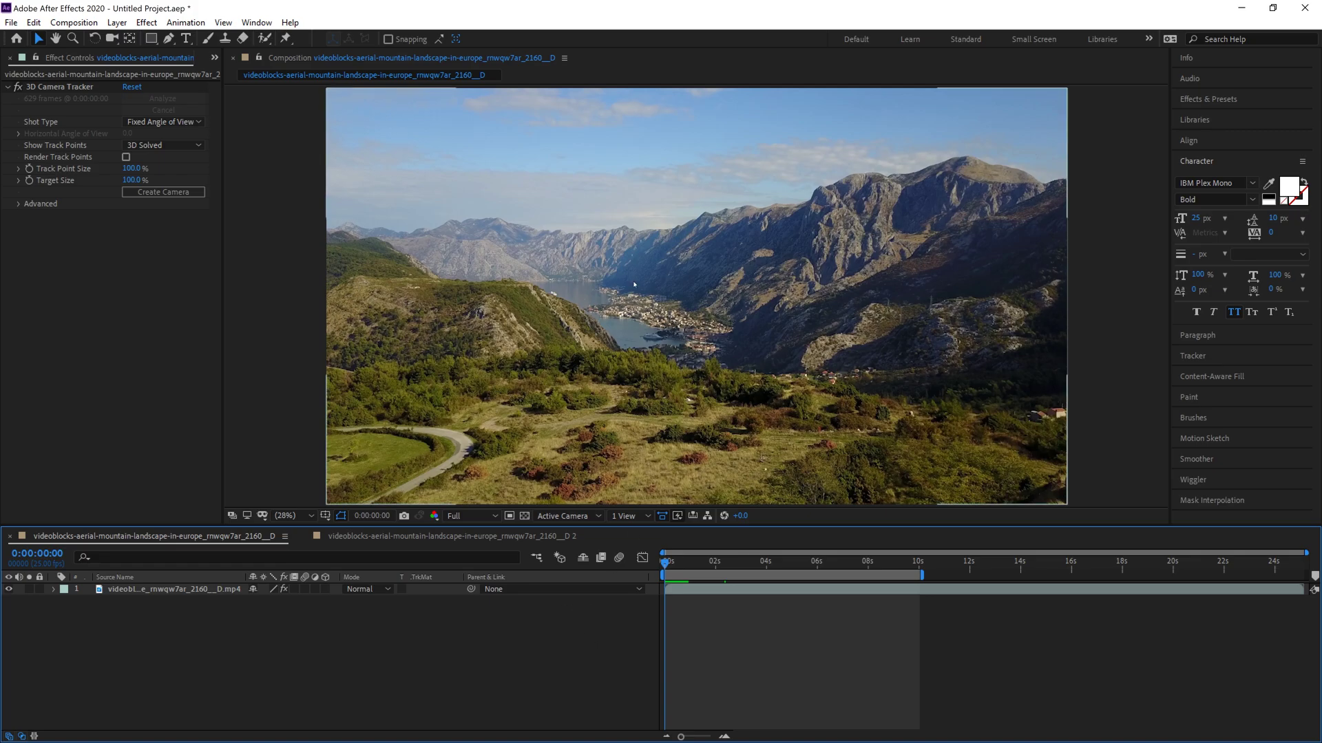
left_click(43, 89)
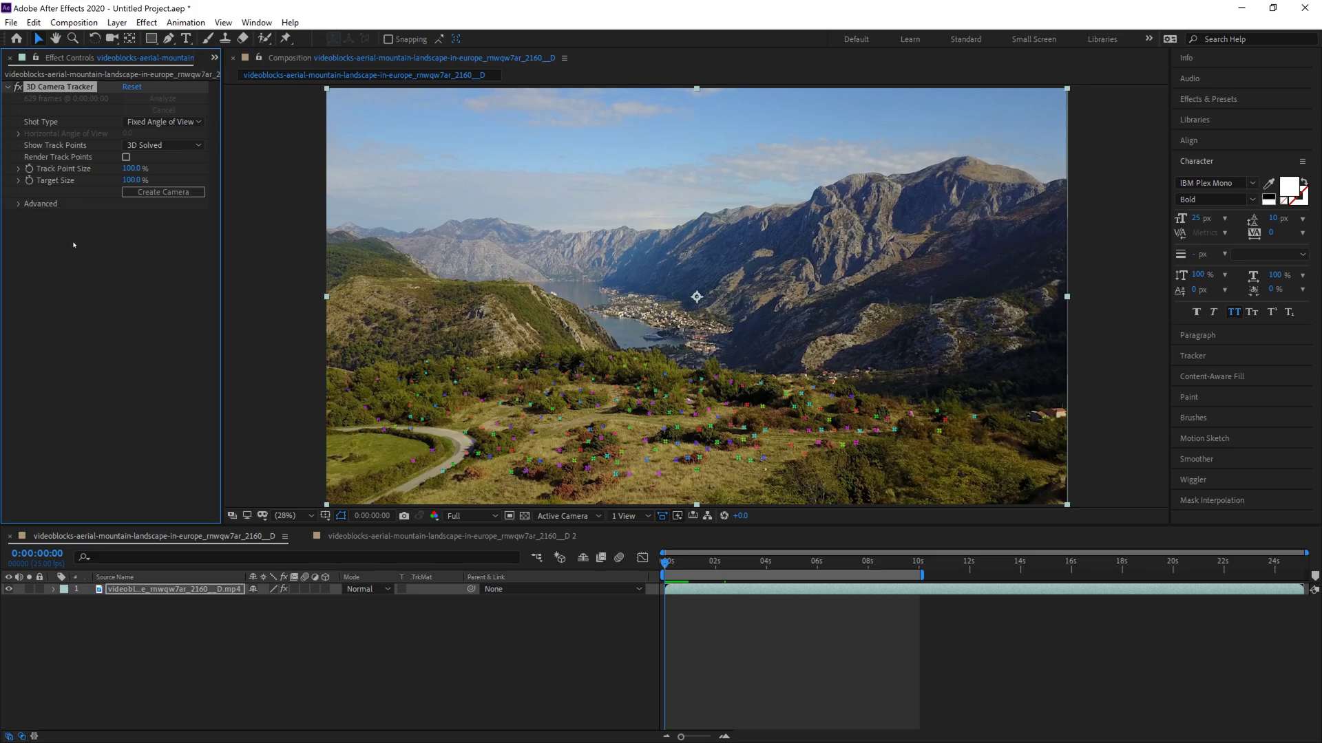
left_click_drag(132, 169, 331, 480)
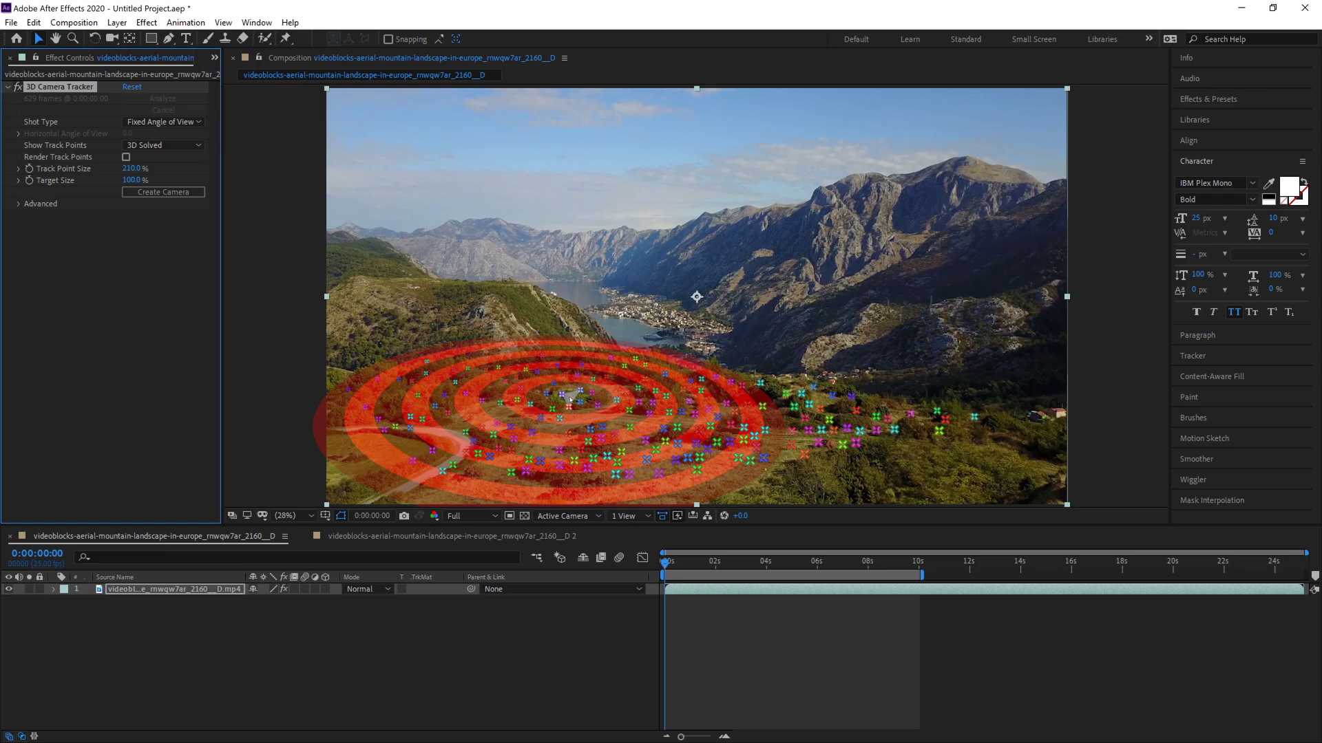
Create a text layer and camera on the selected ground track points, then select the new Text layer.
right_click(554, 404)
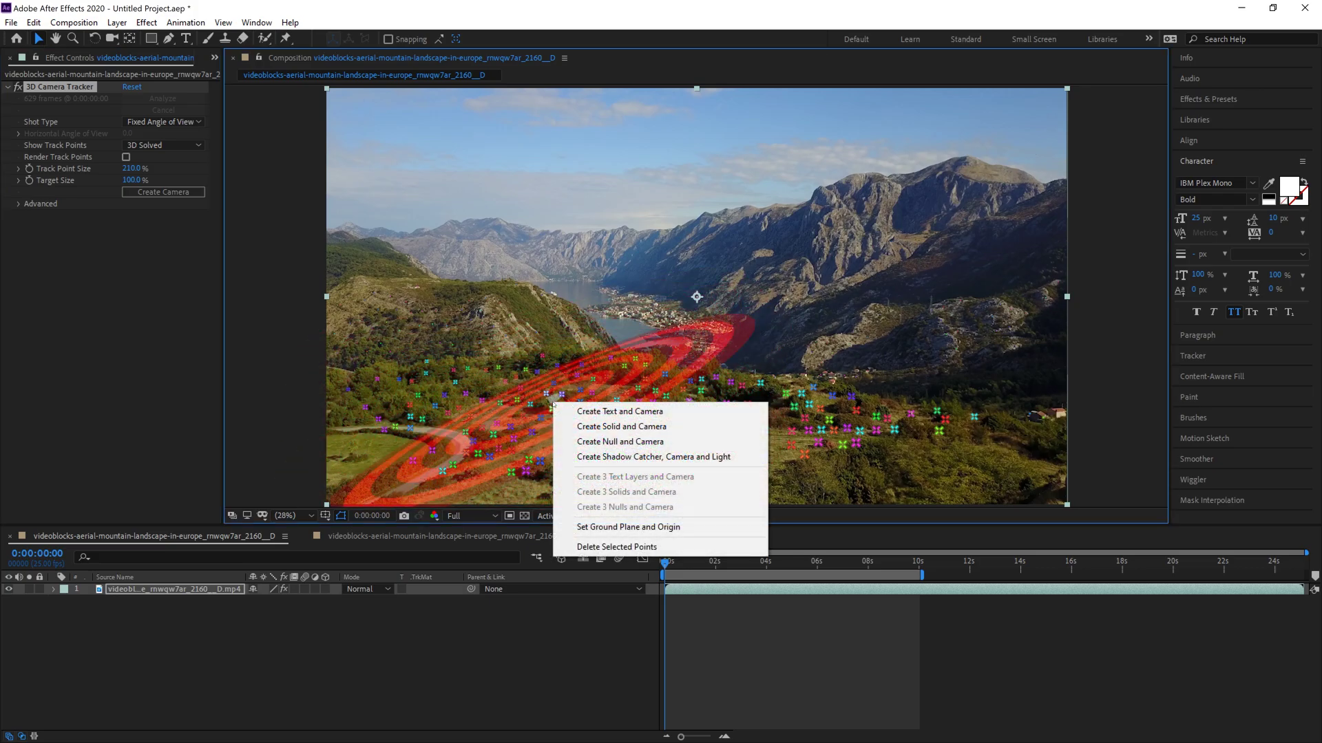
left_click(602, 412)
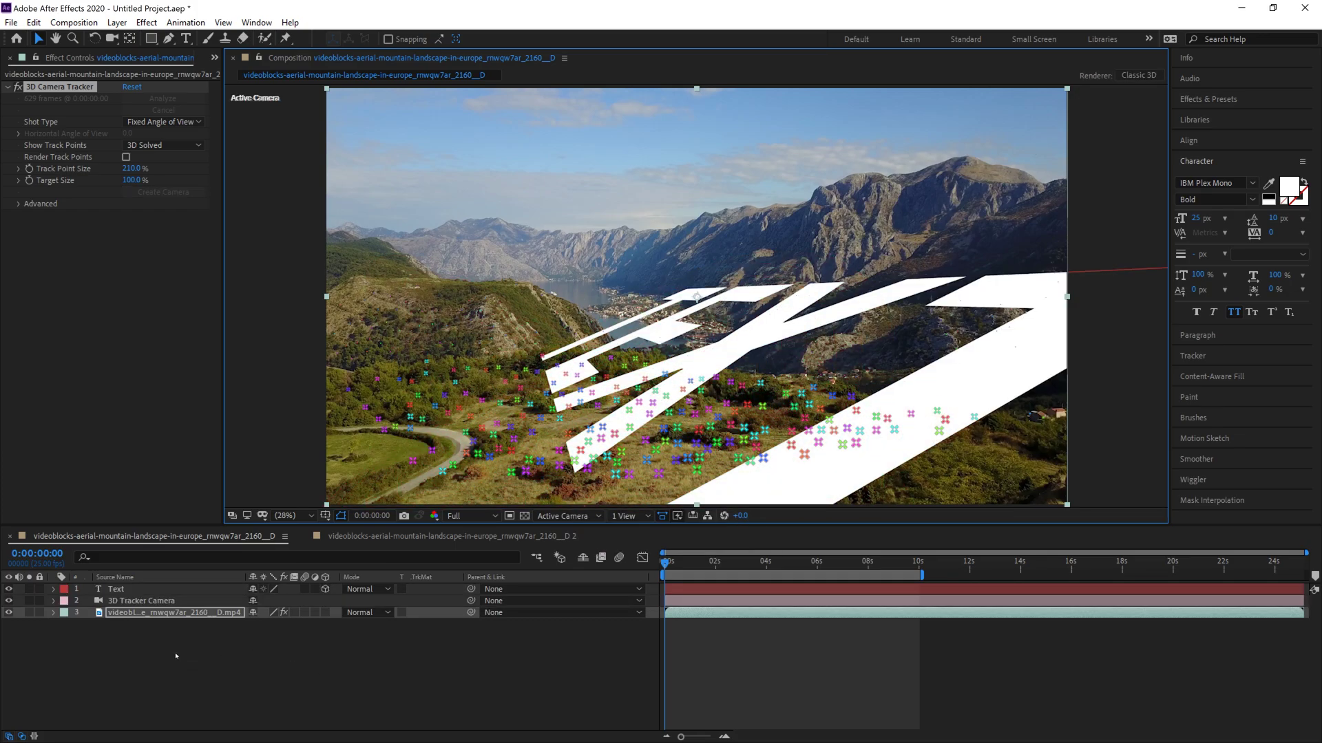
left_click(115, 590)
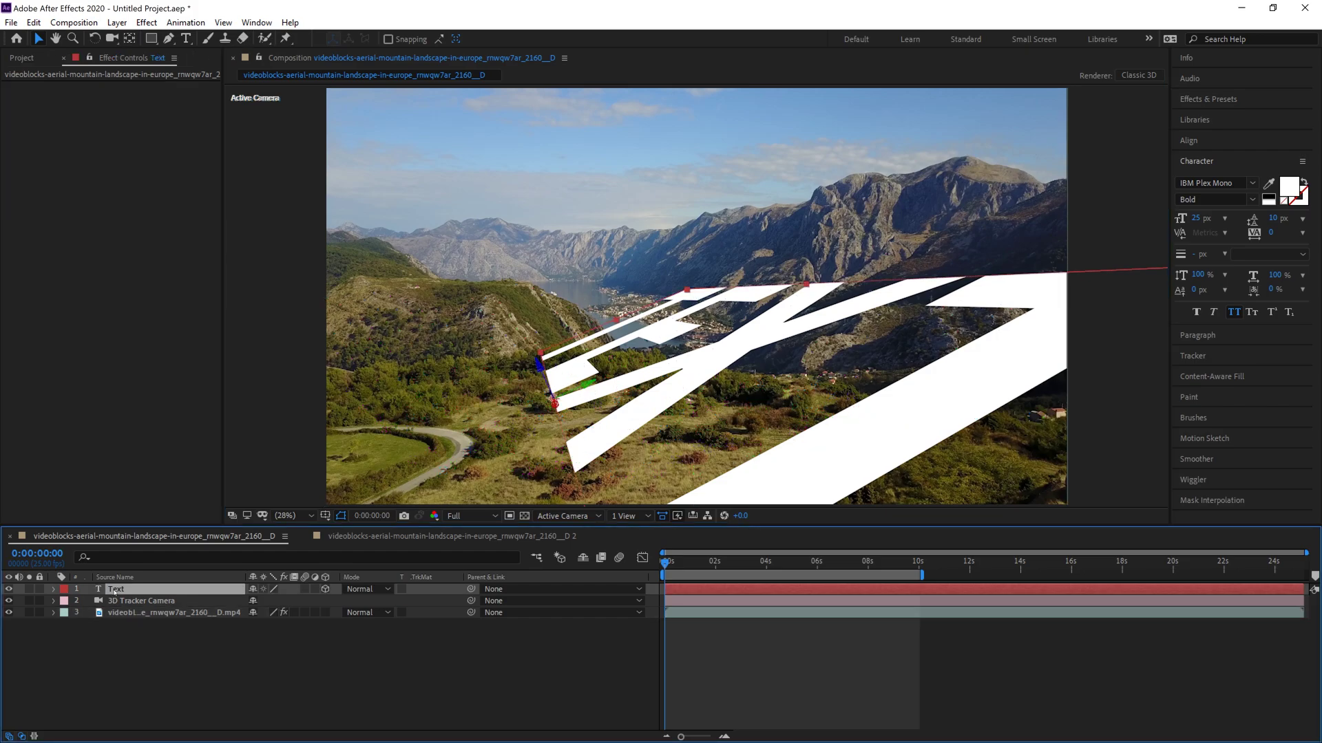
Tilt the TEXT layer's orientation slightly and move it down-right onto the hillside.
left_click(55, 590)
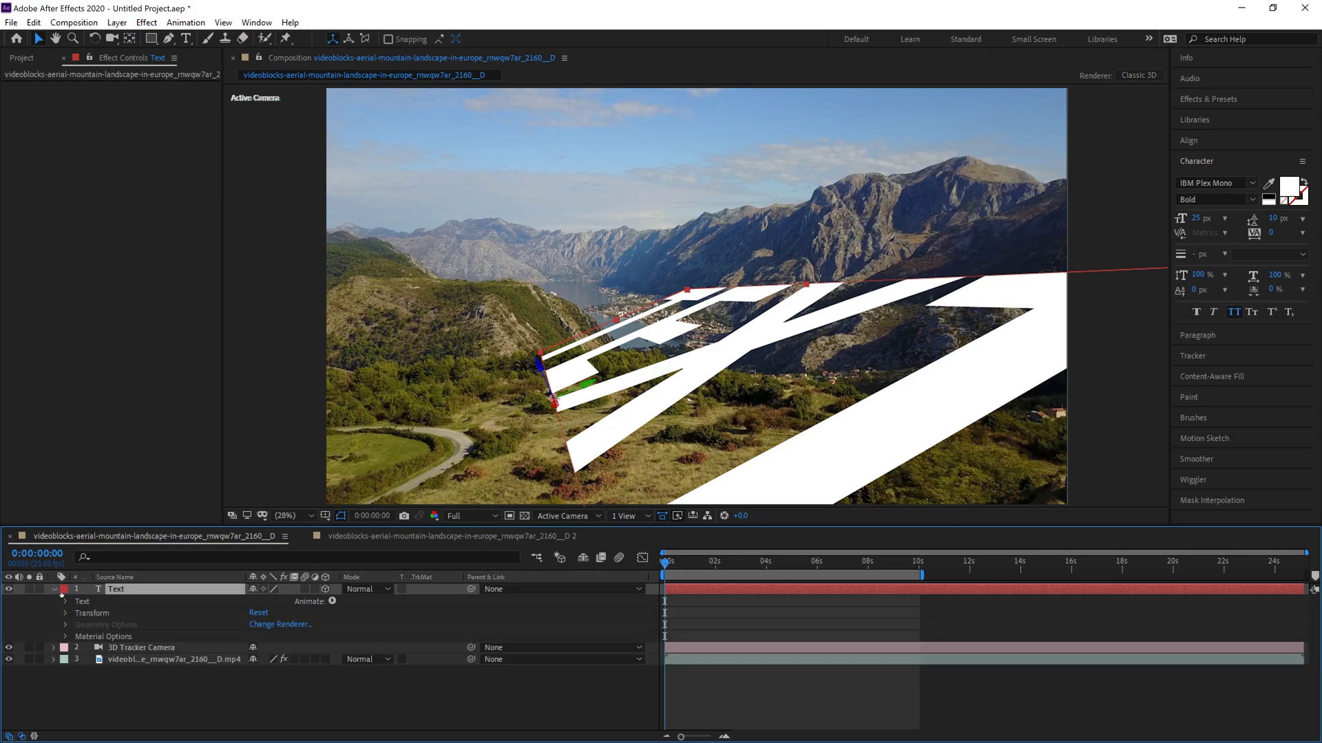
left_click(66, 614)
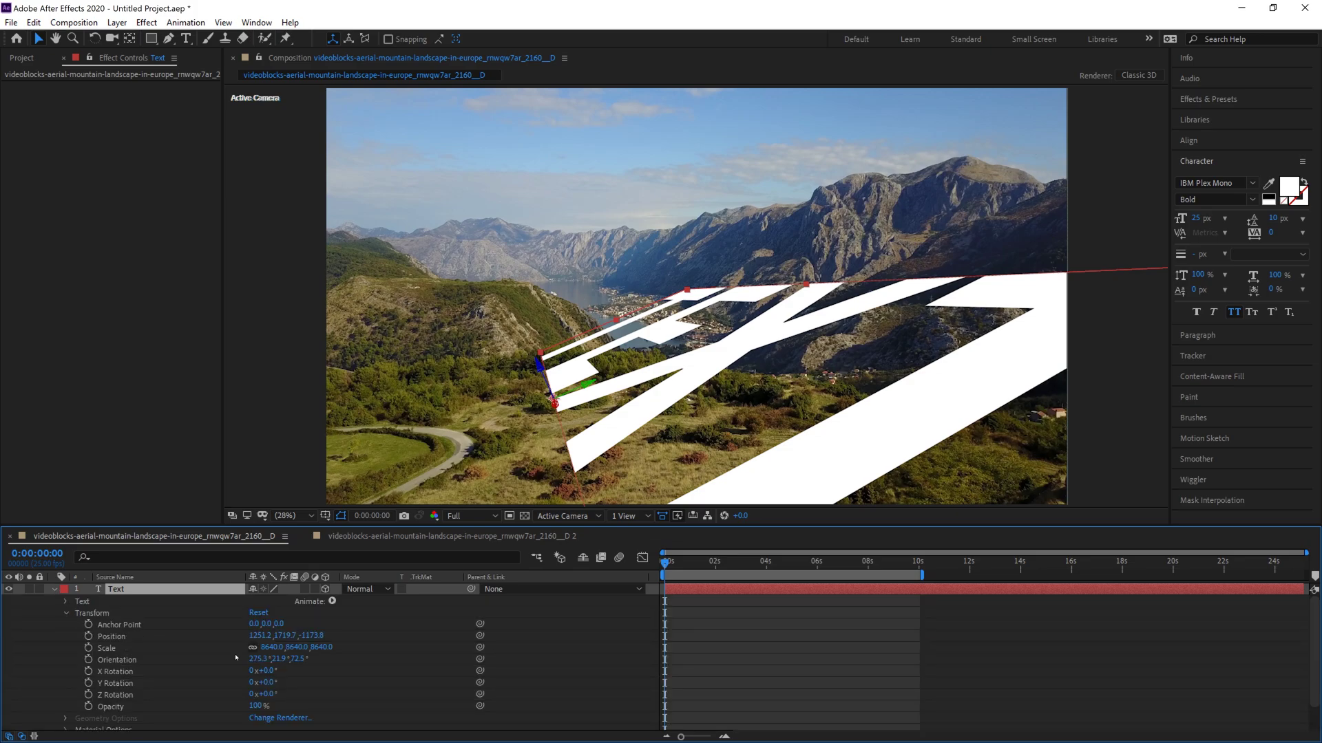
mouse_move(279, 659)
left_mouse_down()
mouse_move(234, 660)
mouse_move(274, 660)
mouse_move(265, 682)
left_mouse_up()
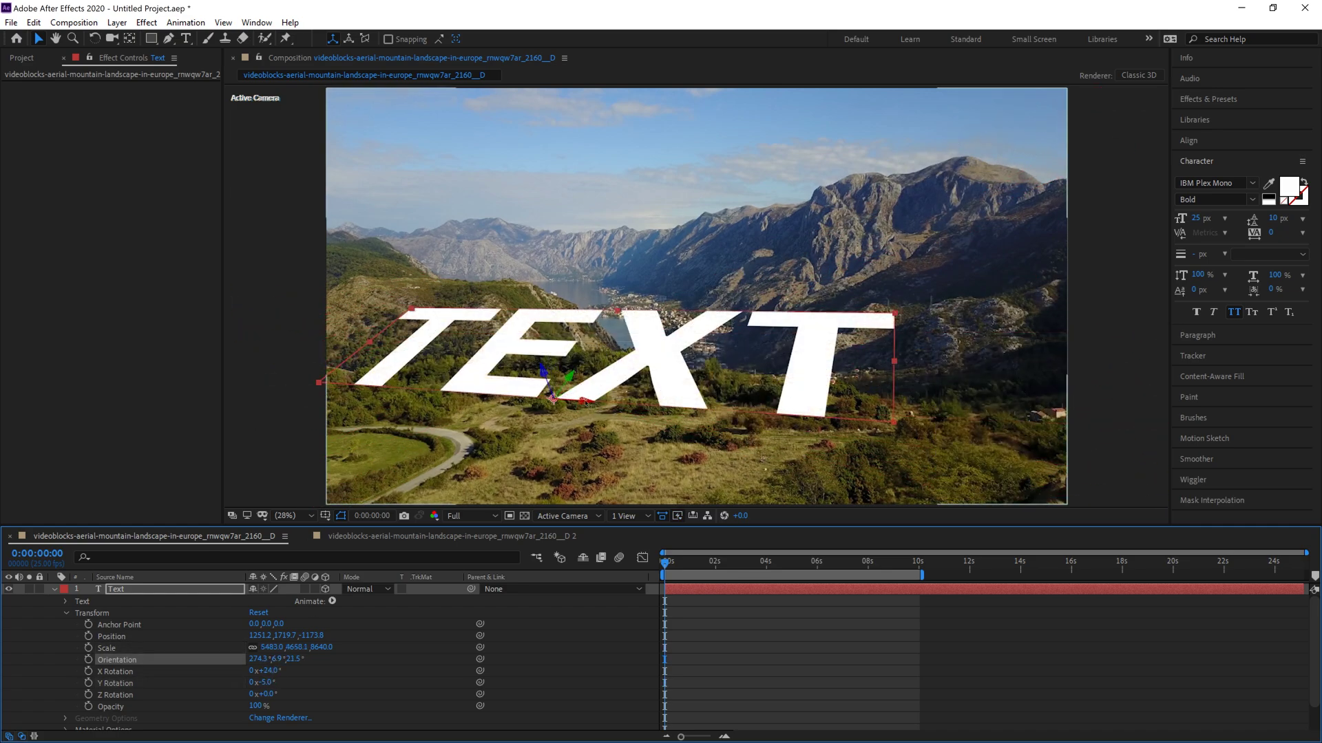
left_click_drag(640, 357, 685, 379)
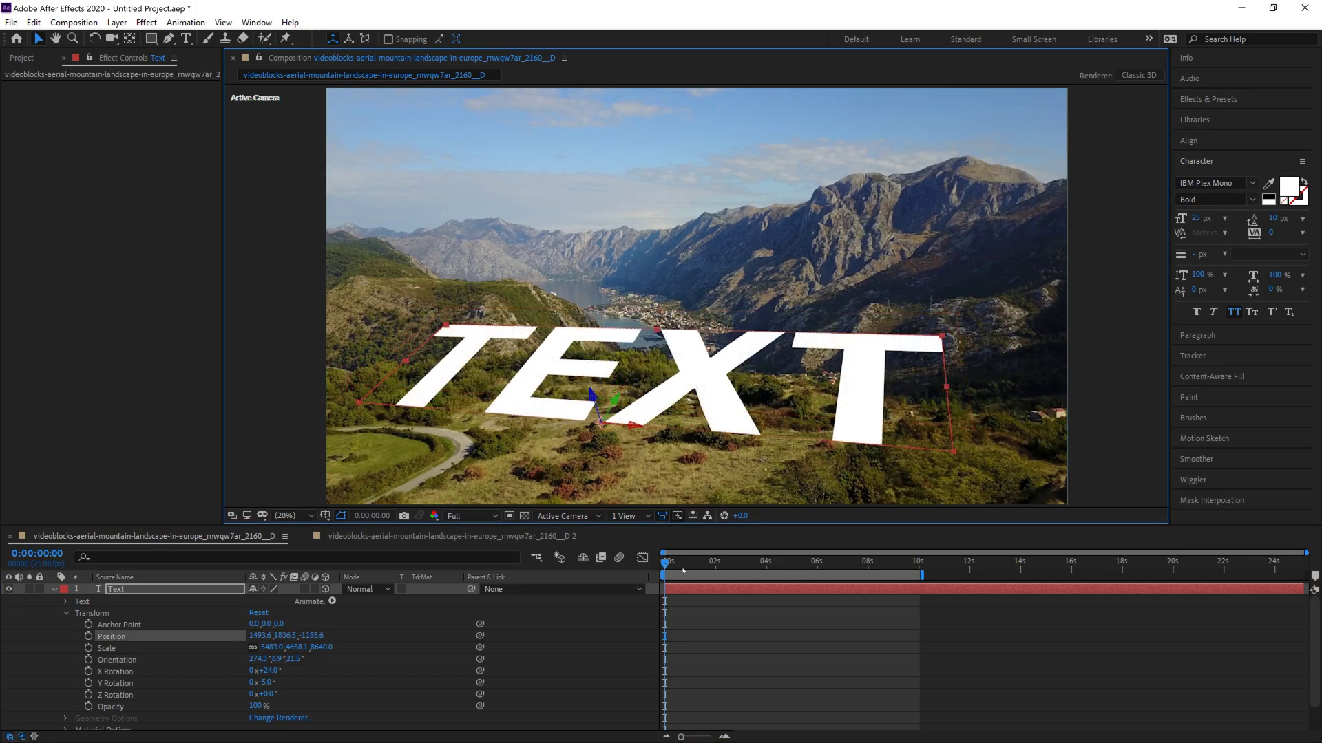
Preview the composition with the tracked TEXT for about 2 seconds.
left_click(682, 570)
key("space")
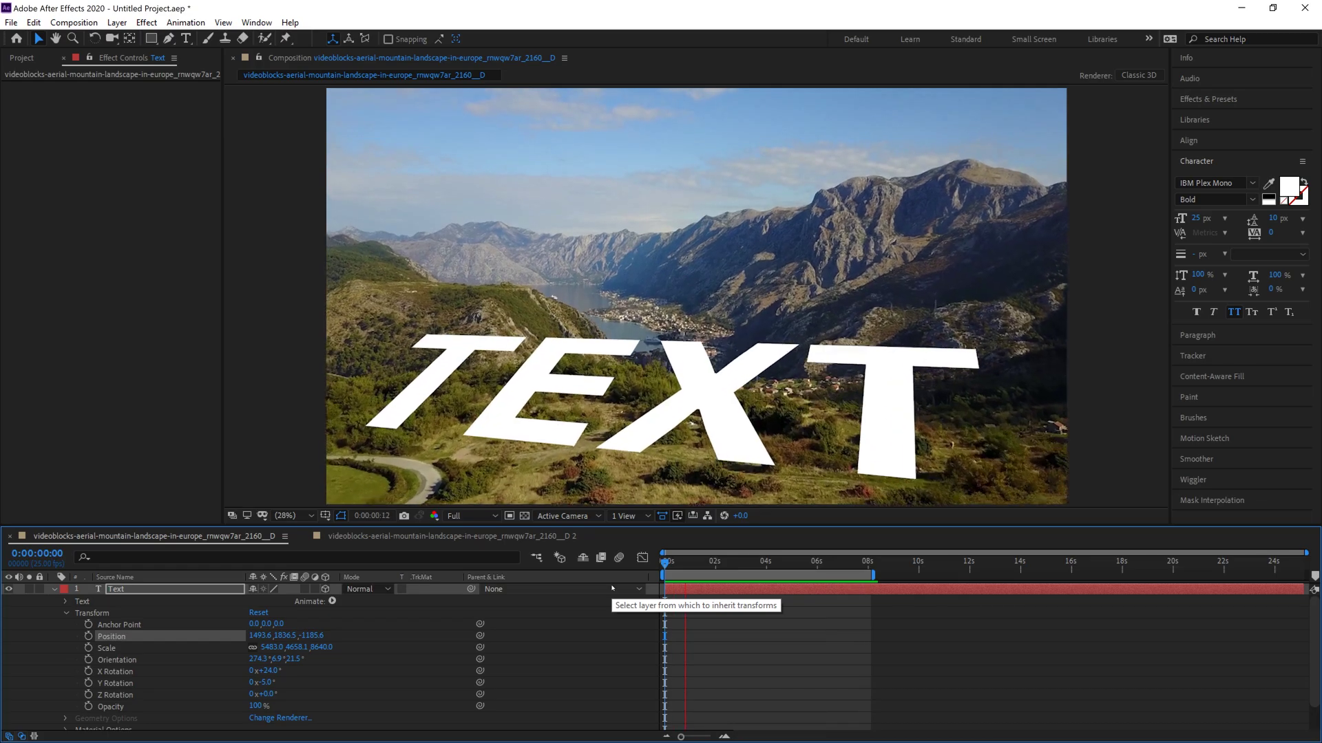
key("space")
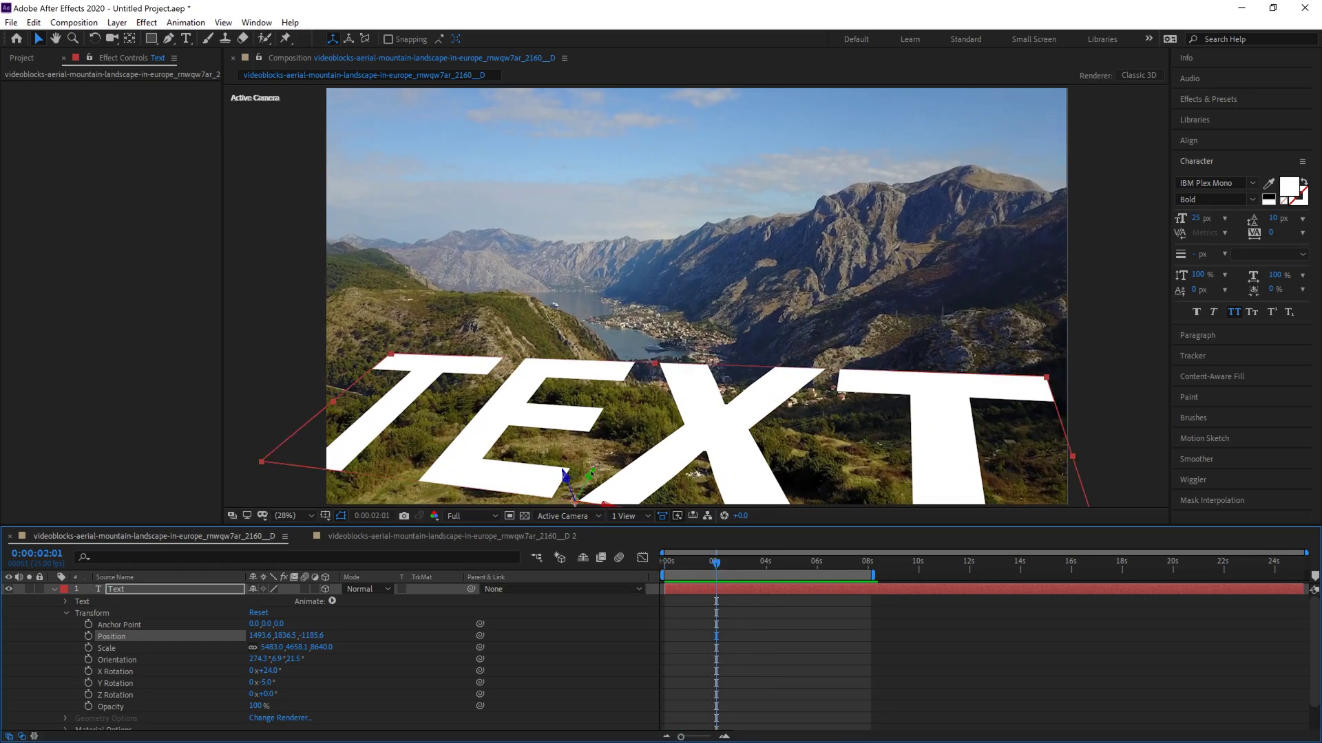
Raise the TEXT further up the hillside, preview again from the start, and collapse its properties.
left_click_drag(600, 497, 637, 436)
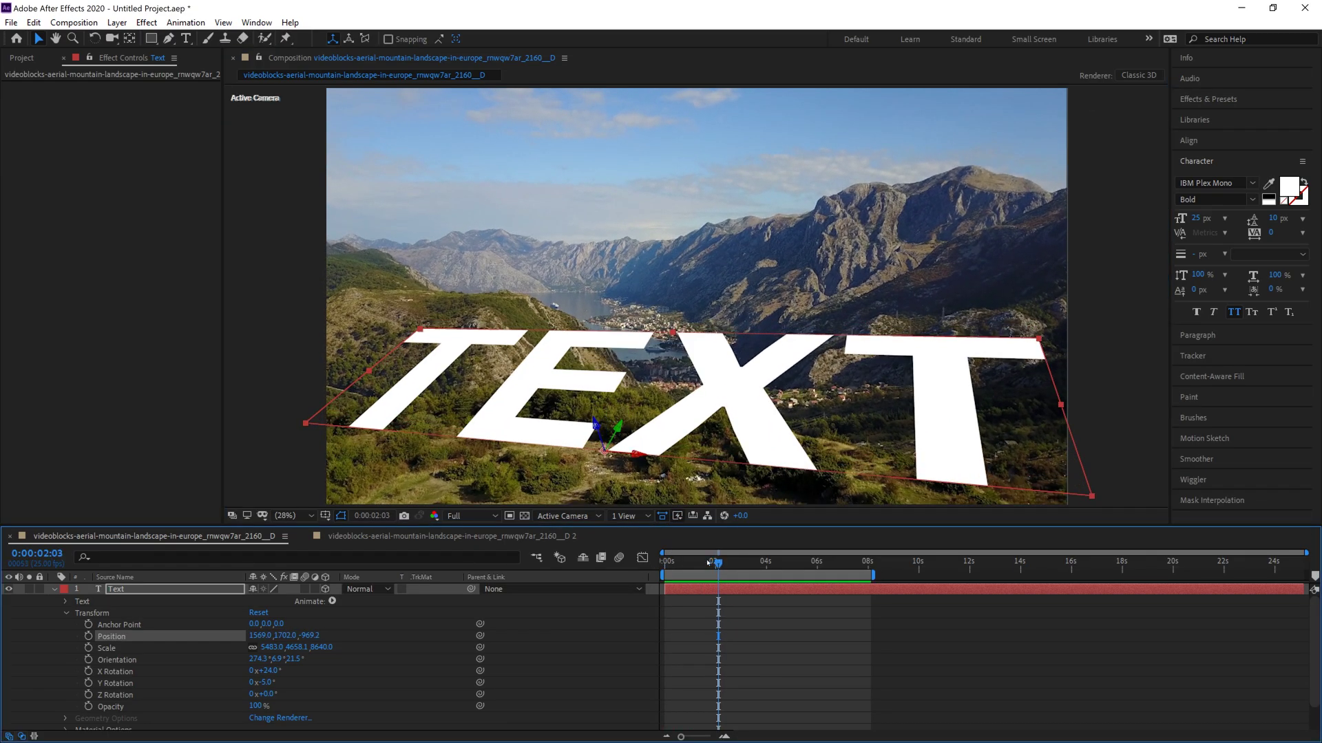
left_click(665, 561)
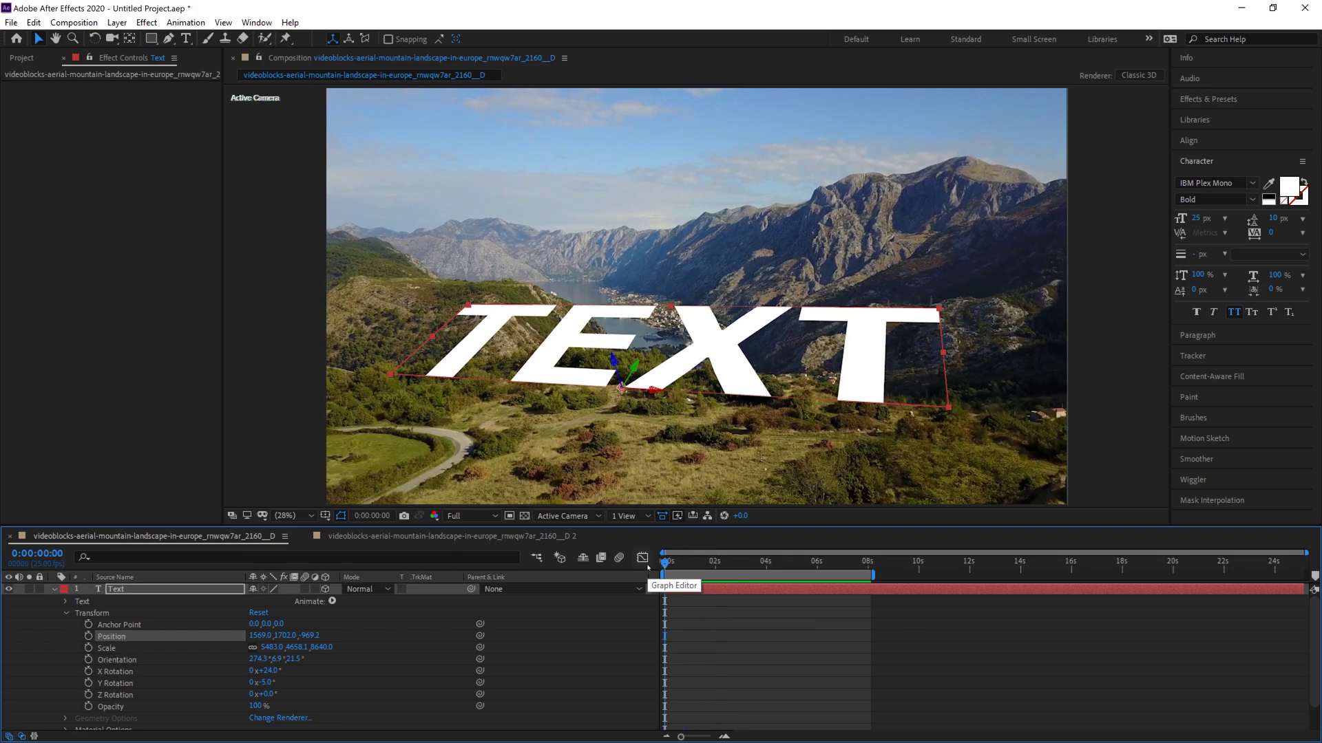
key("space")
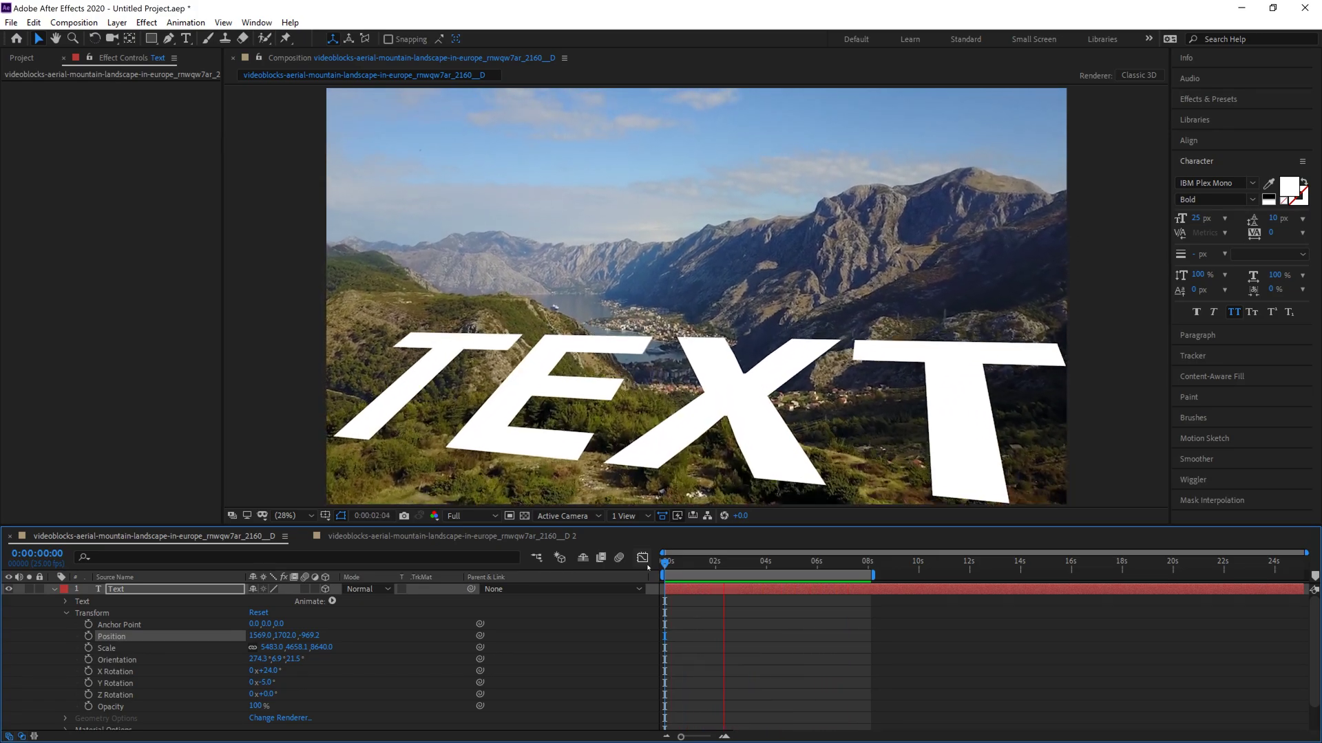
key("space")
left_click(54, 589)
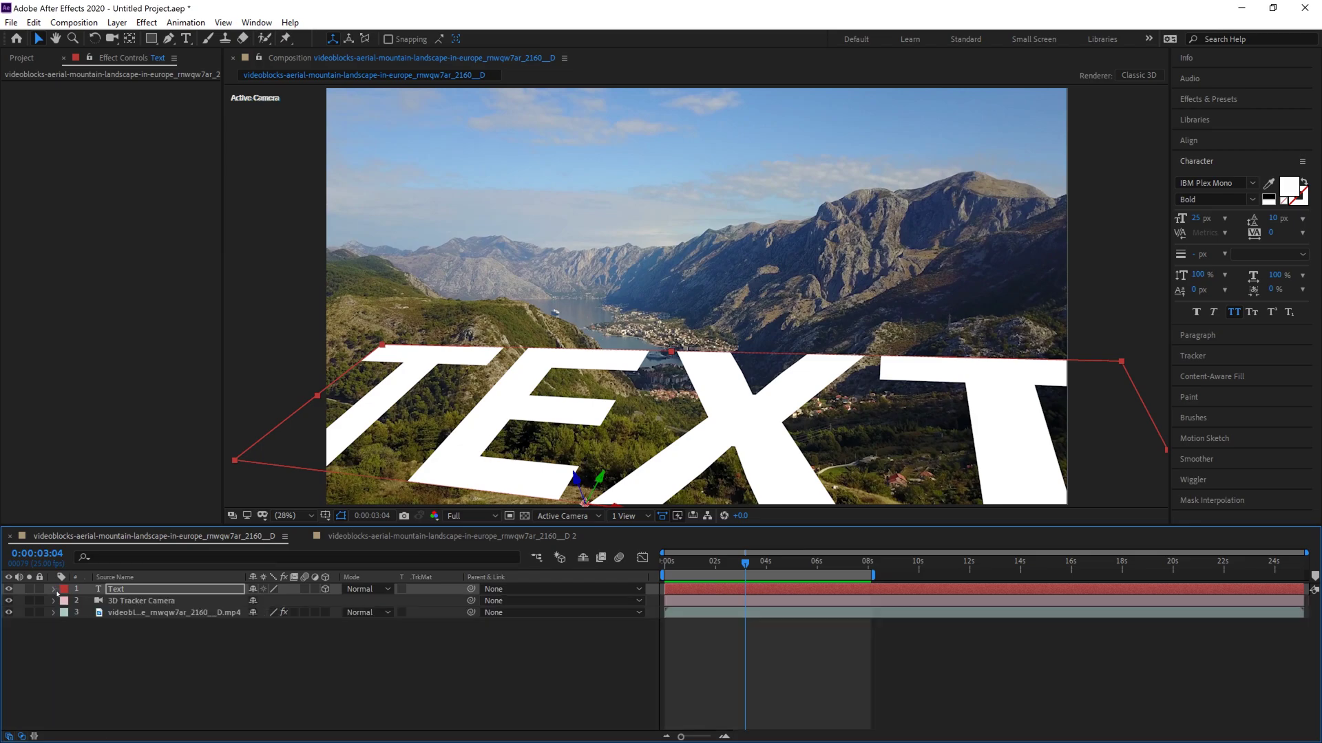
Create a second text layer at a new track point target and type 'Yo'.
left_click(172, 612)
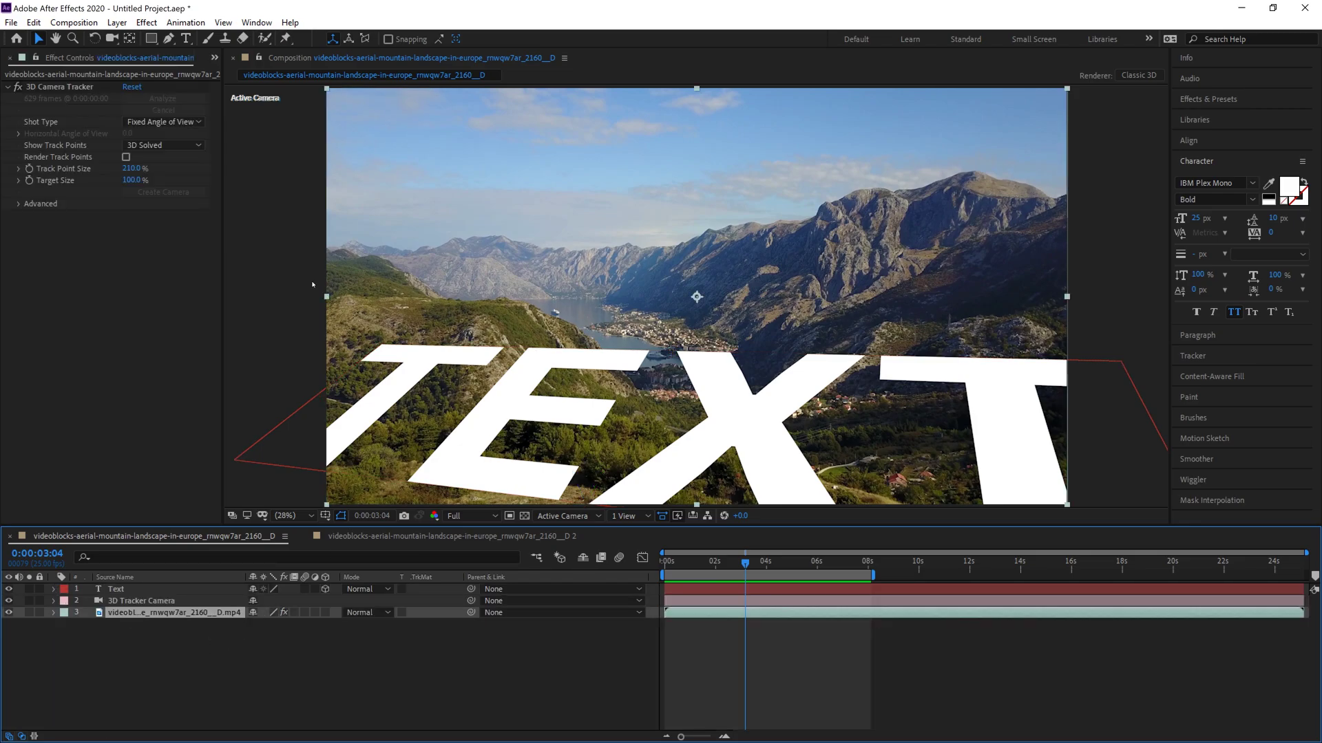
left_click(65, 88)
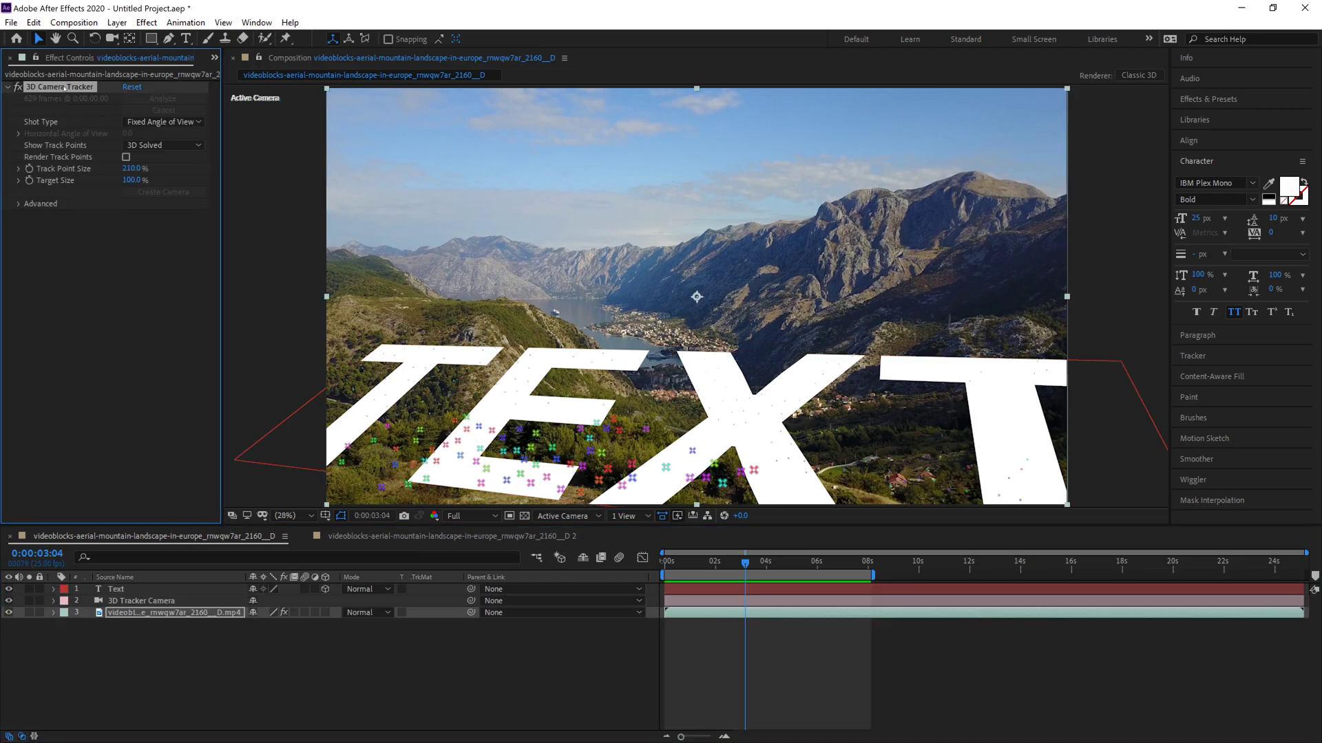
right_click(523, 321)
left_click(543, 328)
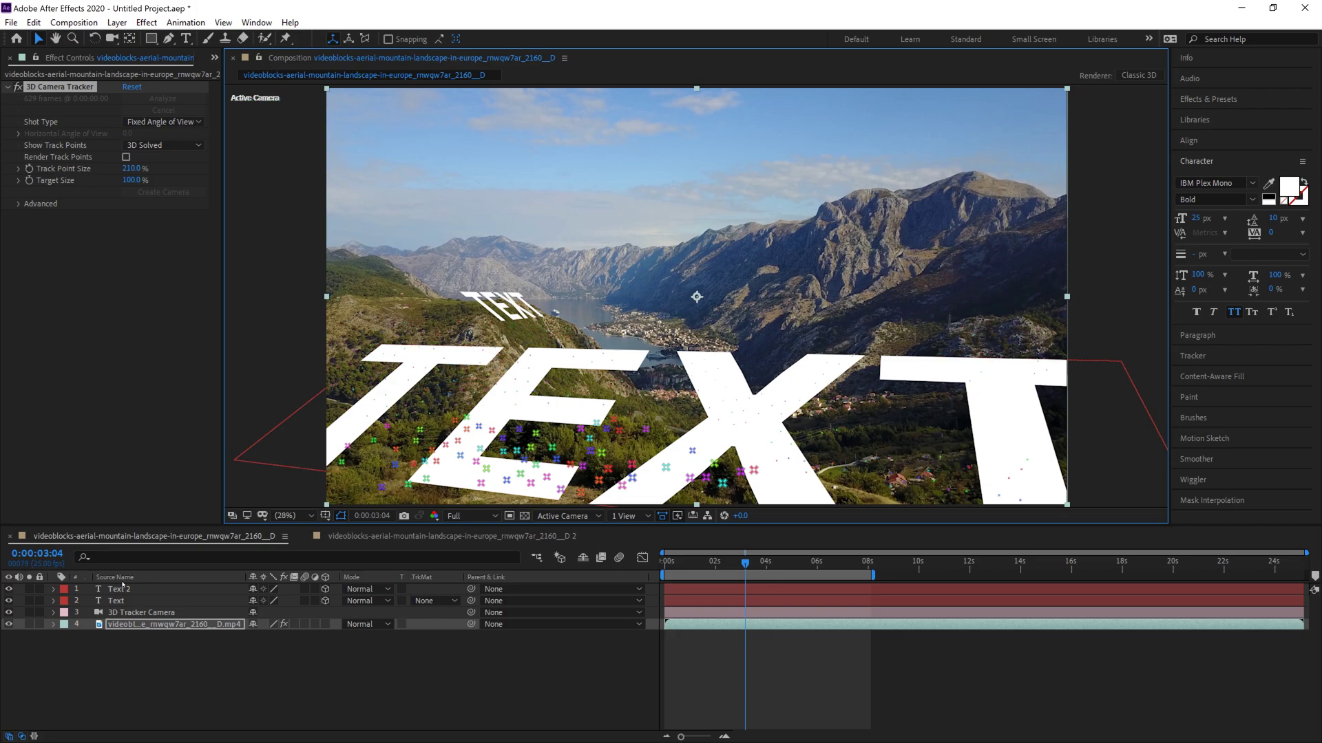
double_click(120, 589)
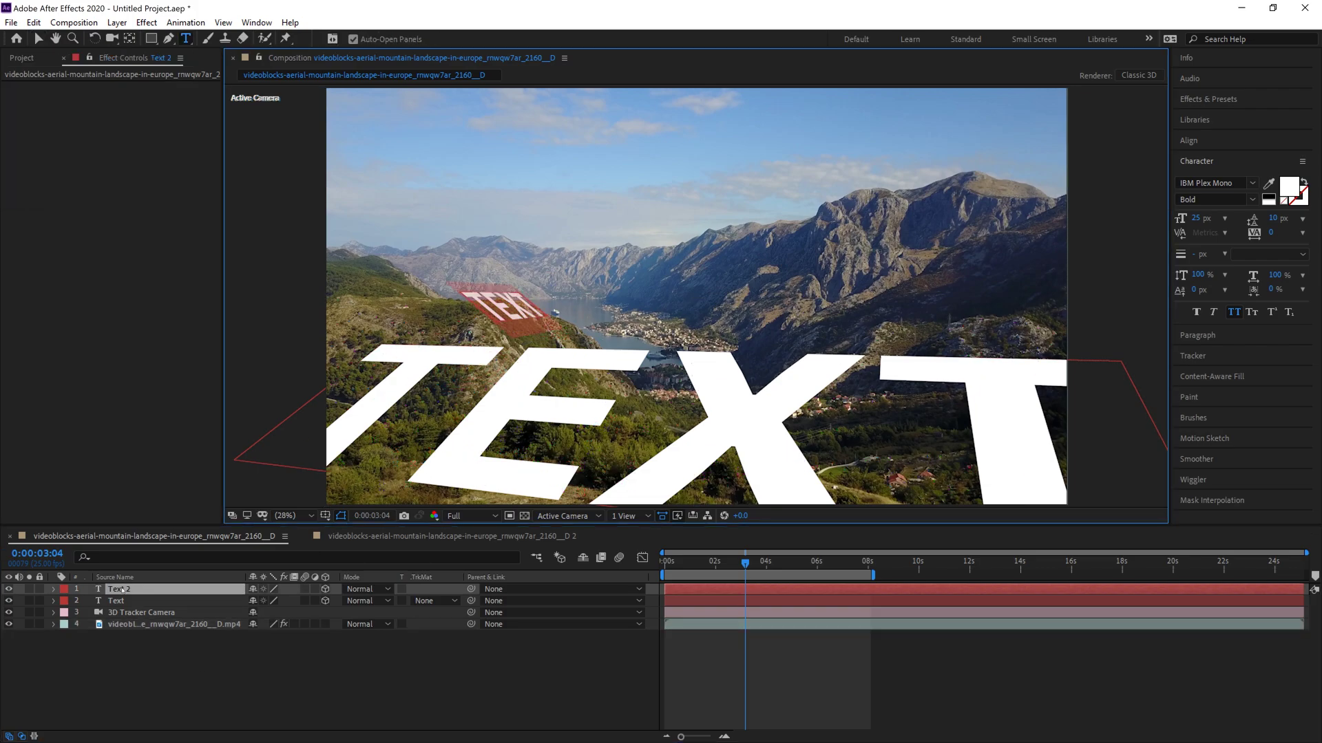
type("Yo")
Rotate the Yo layer in 3D, then undo to keep it upright facing the camera.
left_click(112, 665)
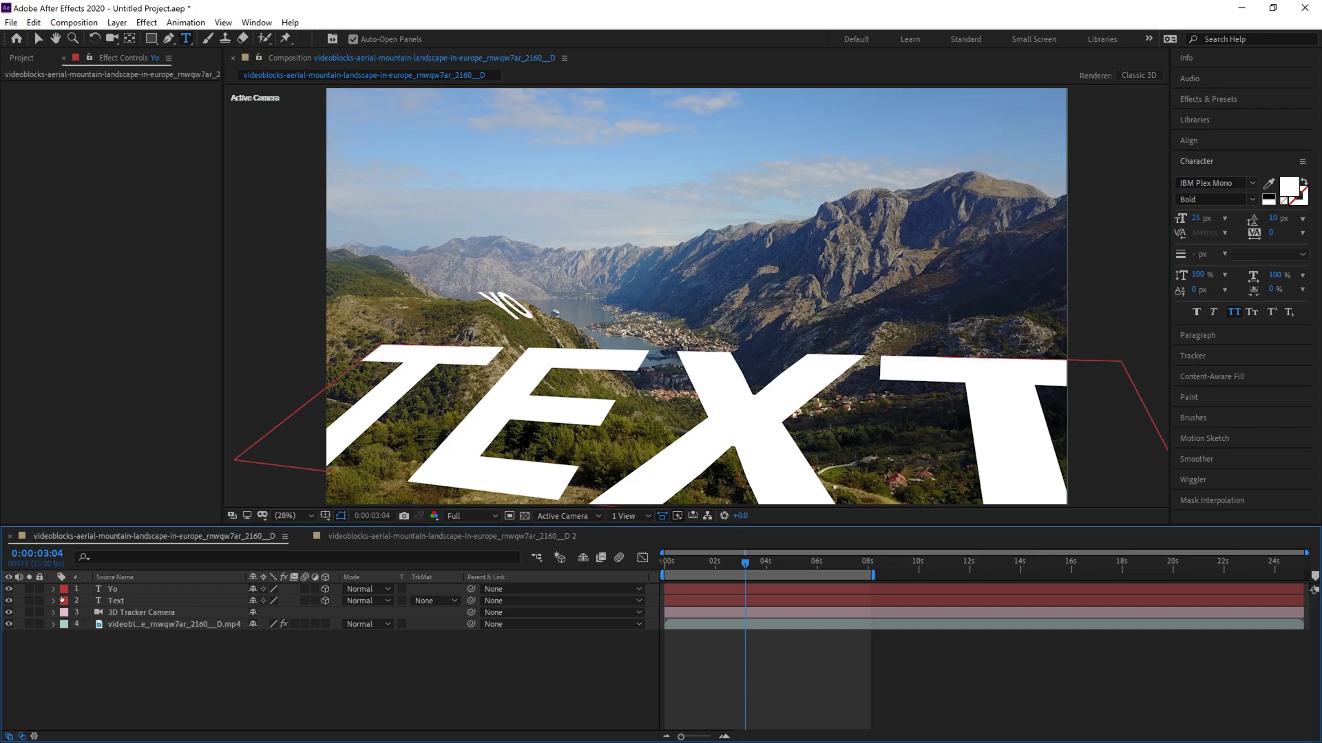
left_click(53, 589)
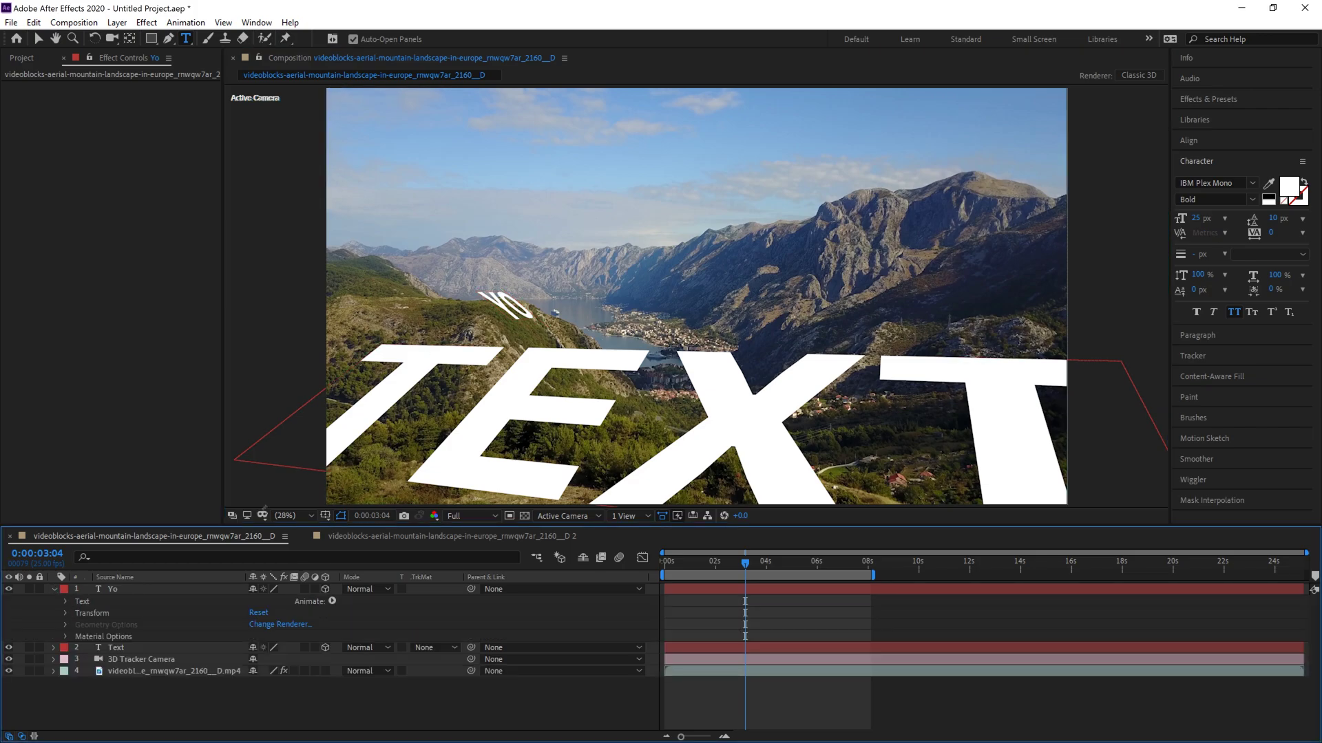
left_click(120, 590)
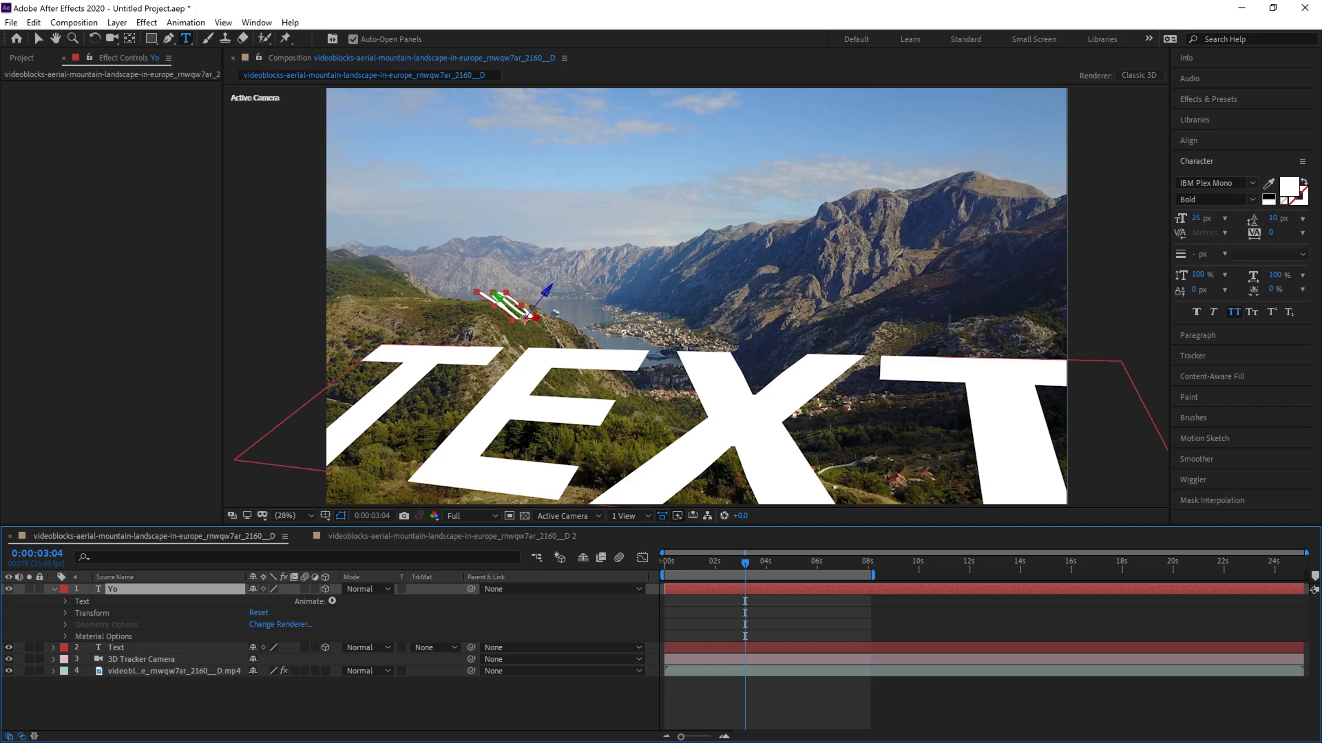
key("w")
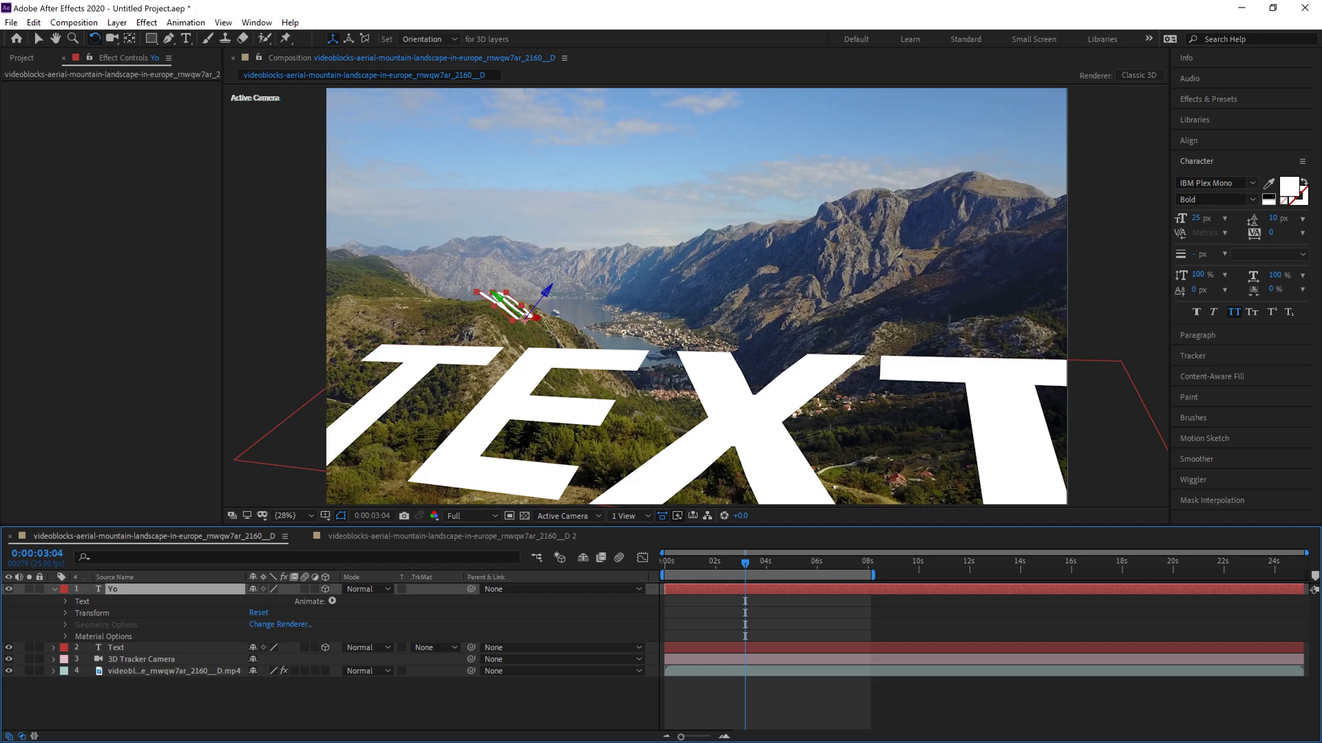
left_click_drag(513, 306, 528, 271)
key("ctrl+z")
Preview both tracked text layers, TEXT and YO, from the first frame.
key("v")
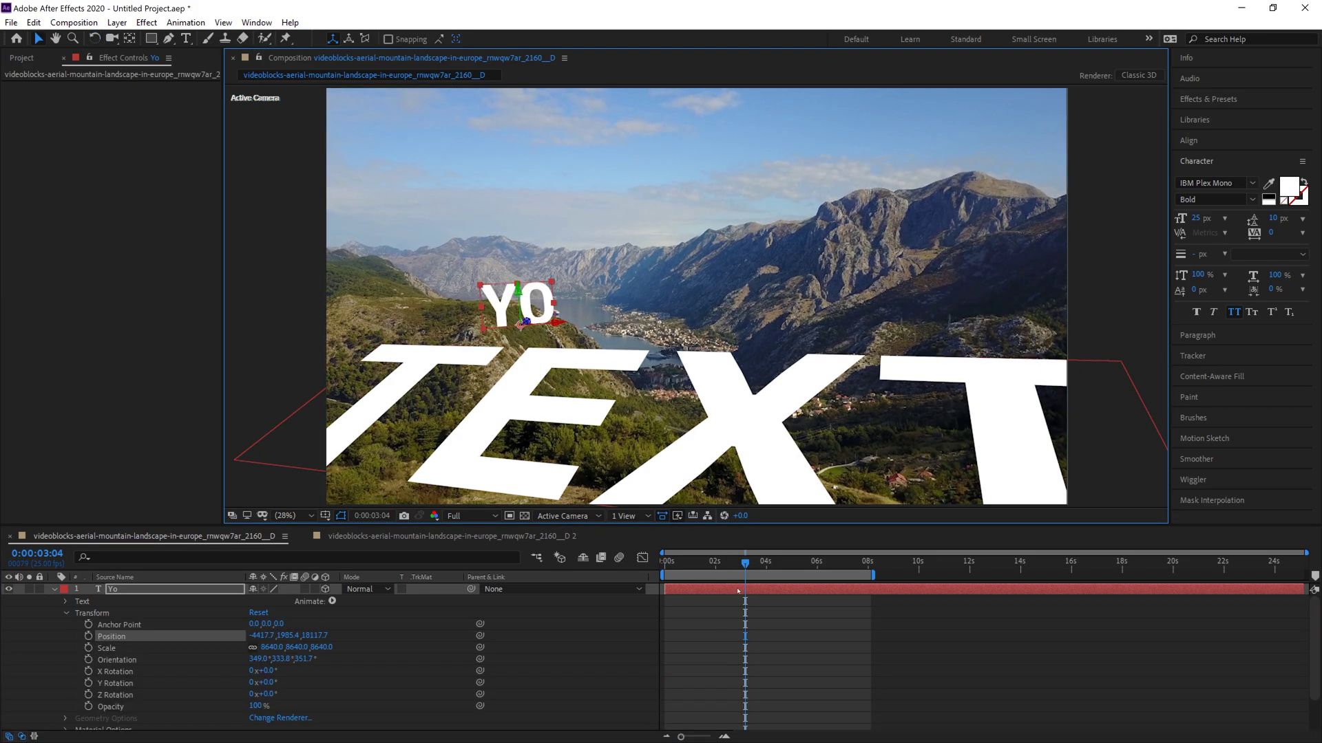
left_click(575, 590)
key("Home")
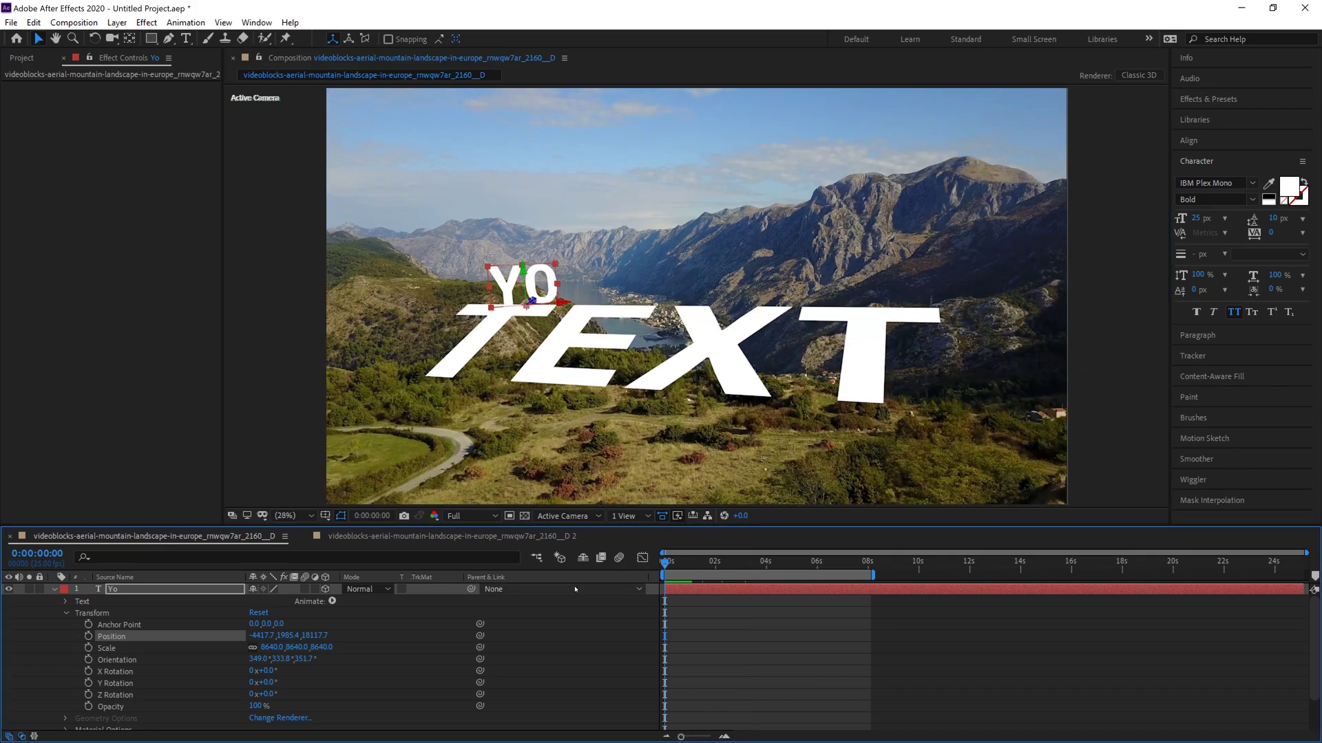
key("space")
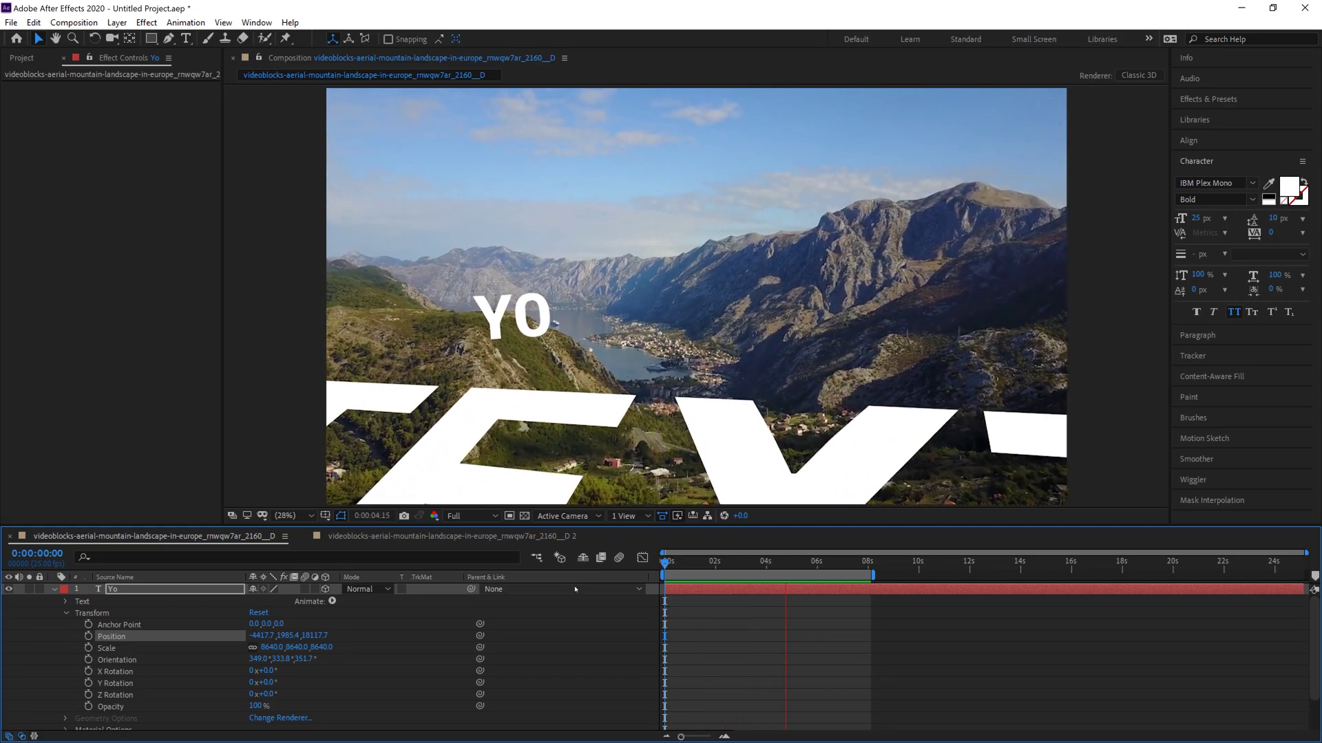
key("space")
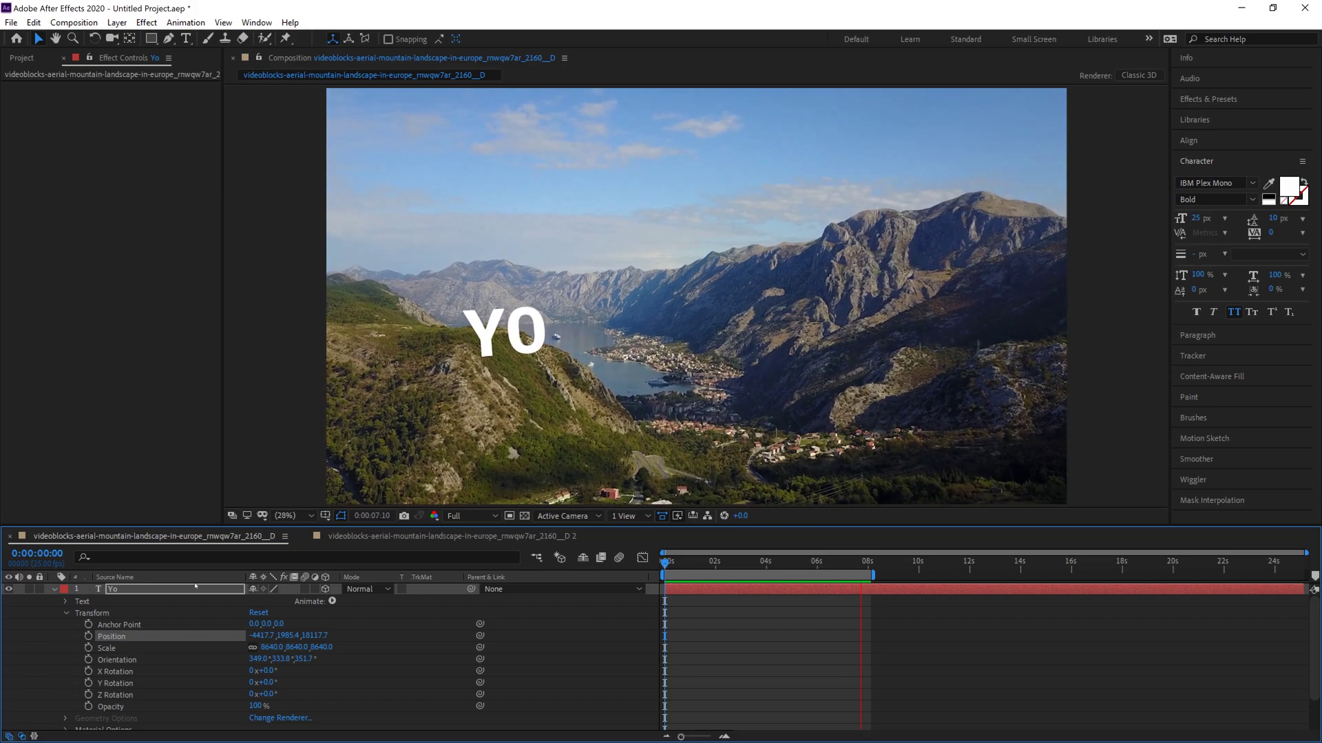
Stop playback, collapse the Yo layer's properties, and switch to the second composition with only the mountain video.
key("space")
left_click(55, 590)
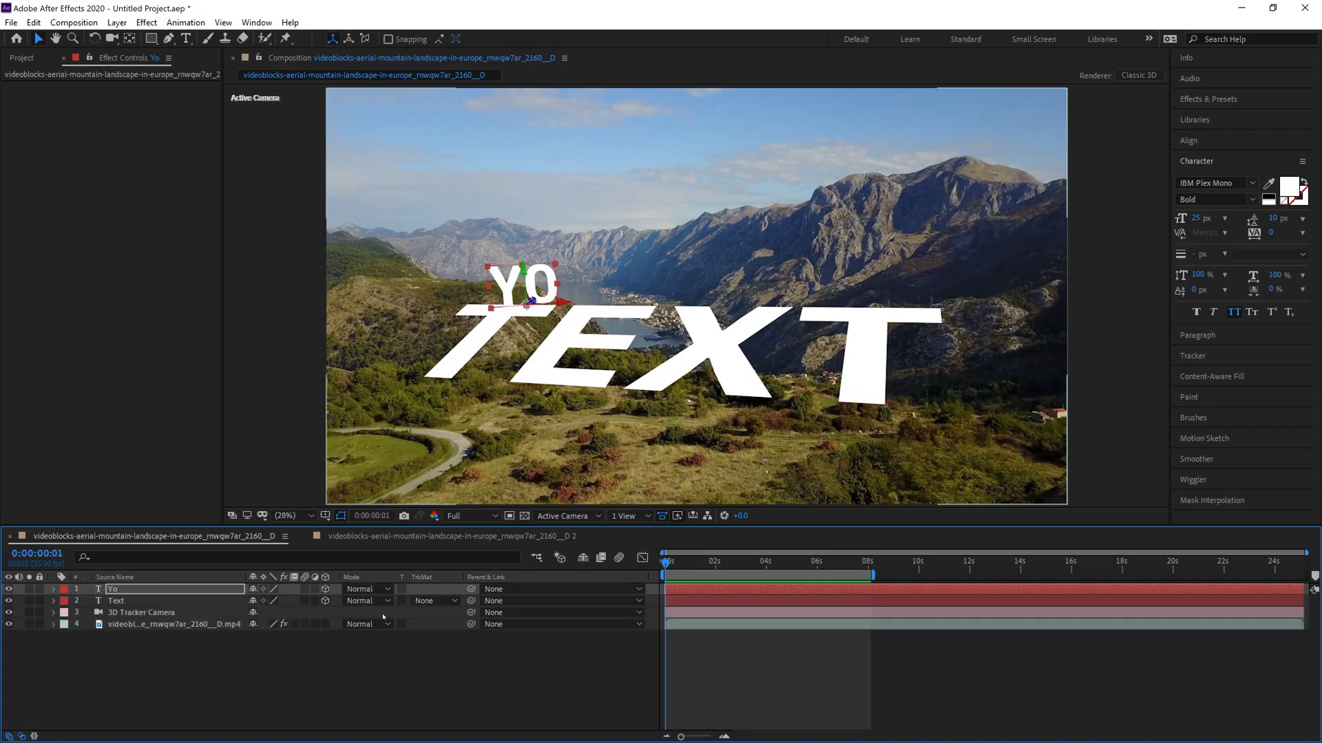
left_click(365, 537)
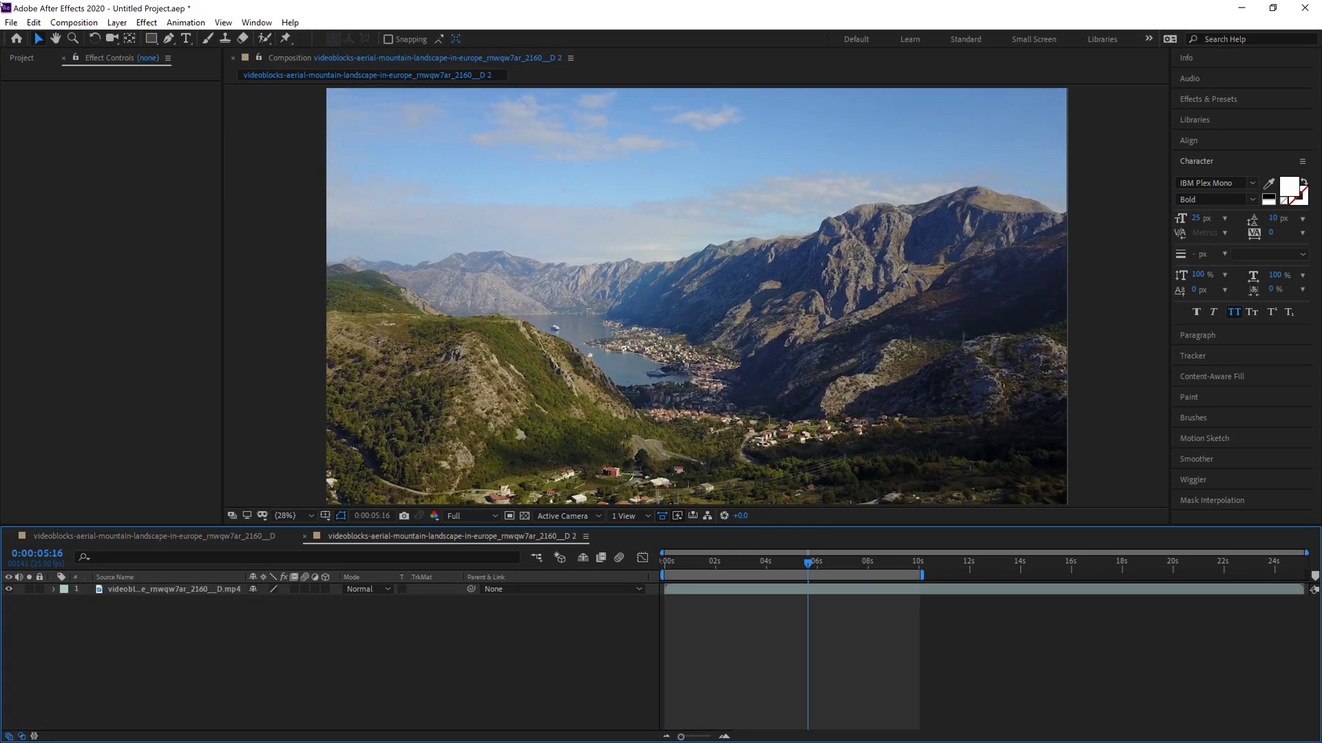